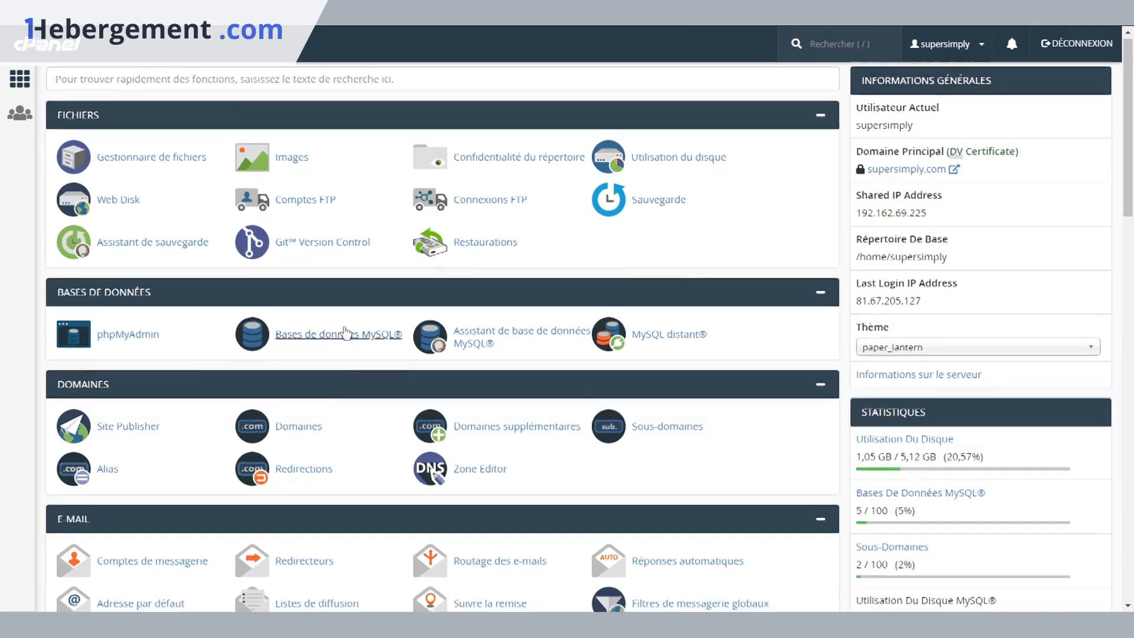
Open the Softaculous Apps Installer from the software section of cPanel.
scroll(330, 339, "down", 8)
scroll(378, 546, "down", 5)
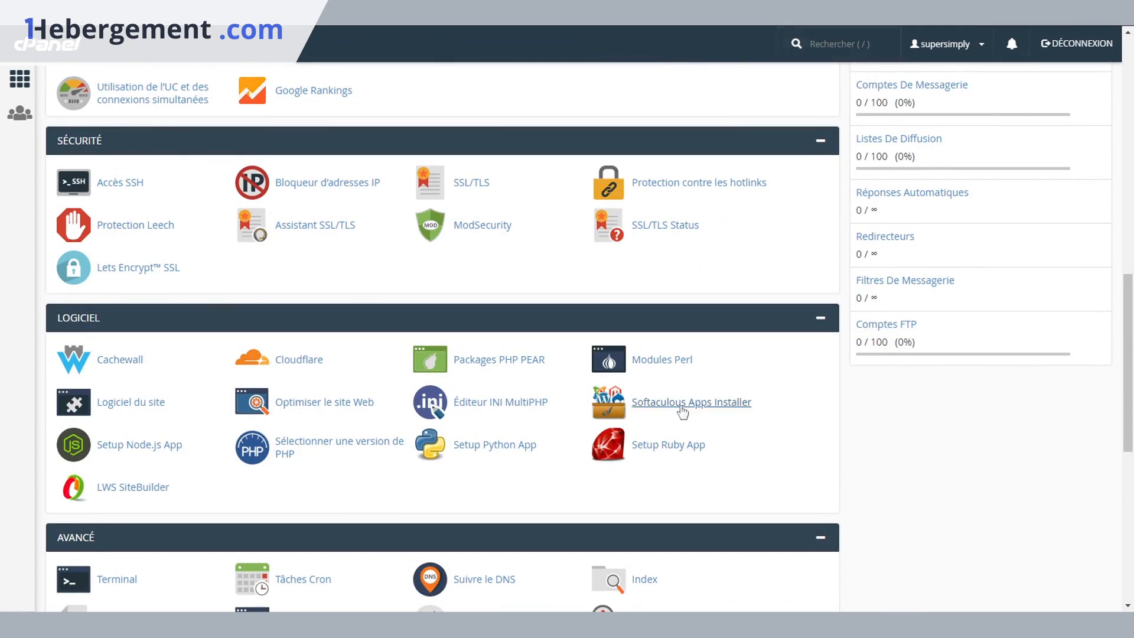
left_click(679, 402)
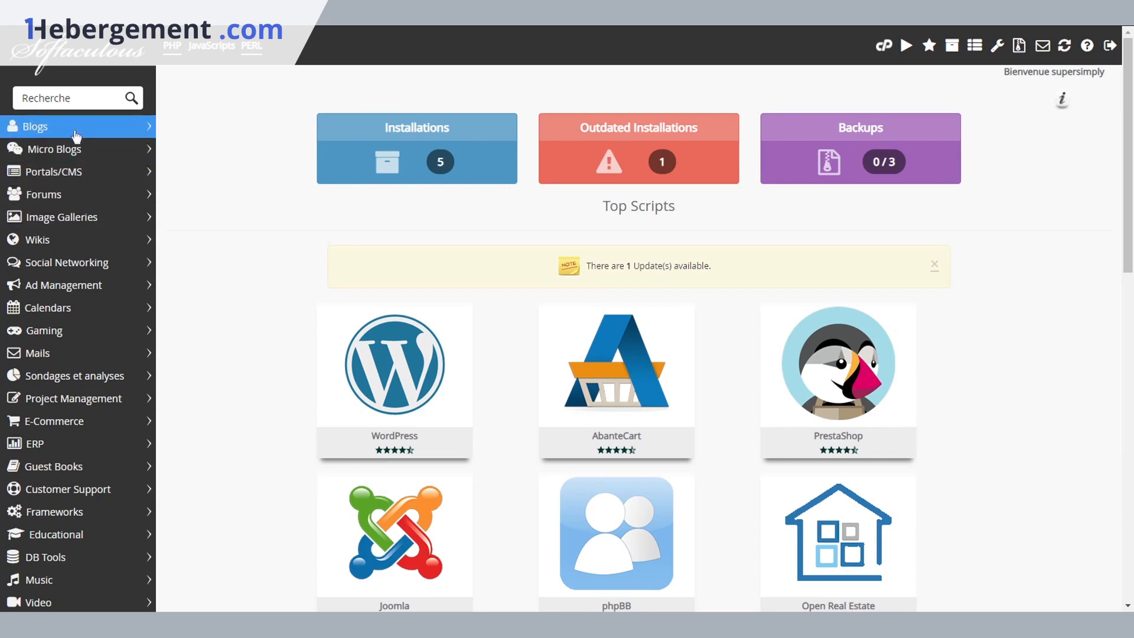
Examine the applications offered in the ERP and Blogs script categories.
scroll(196, 343, "down", 3)
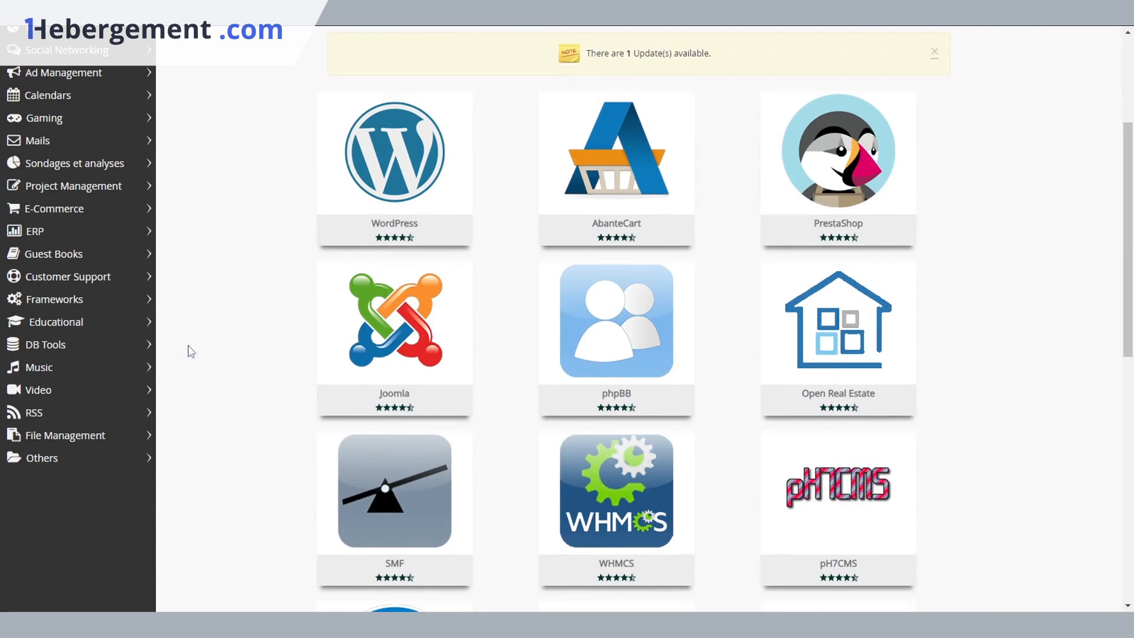
left_click(117, 232)
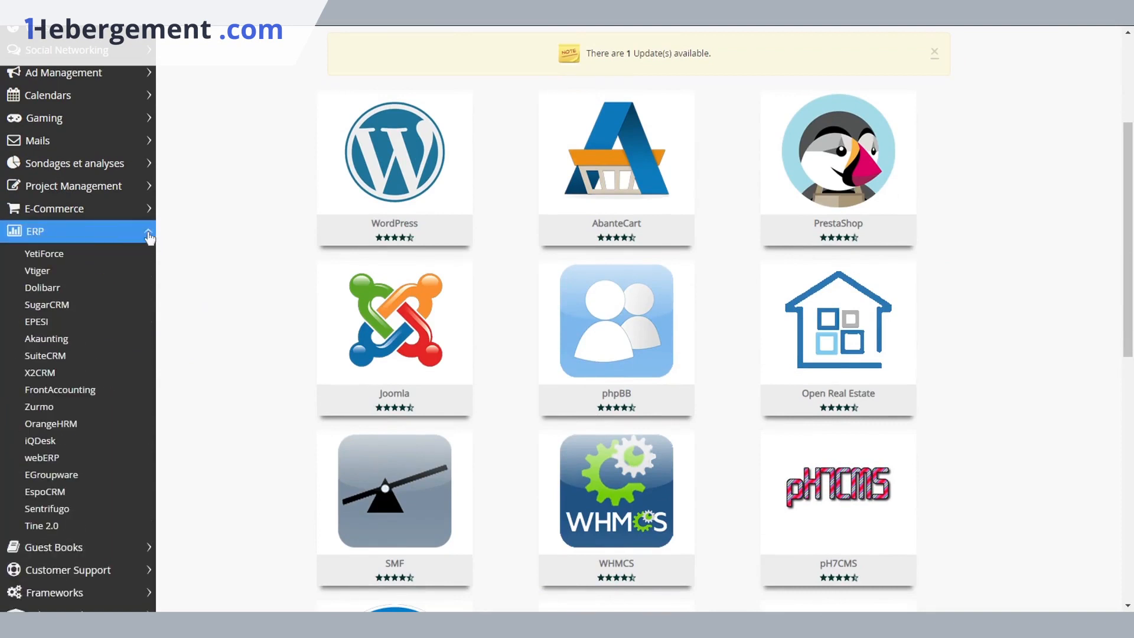
left_click(90, 230)
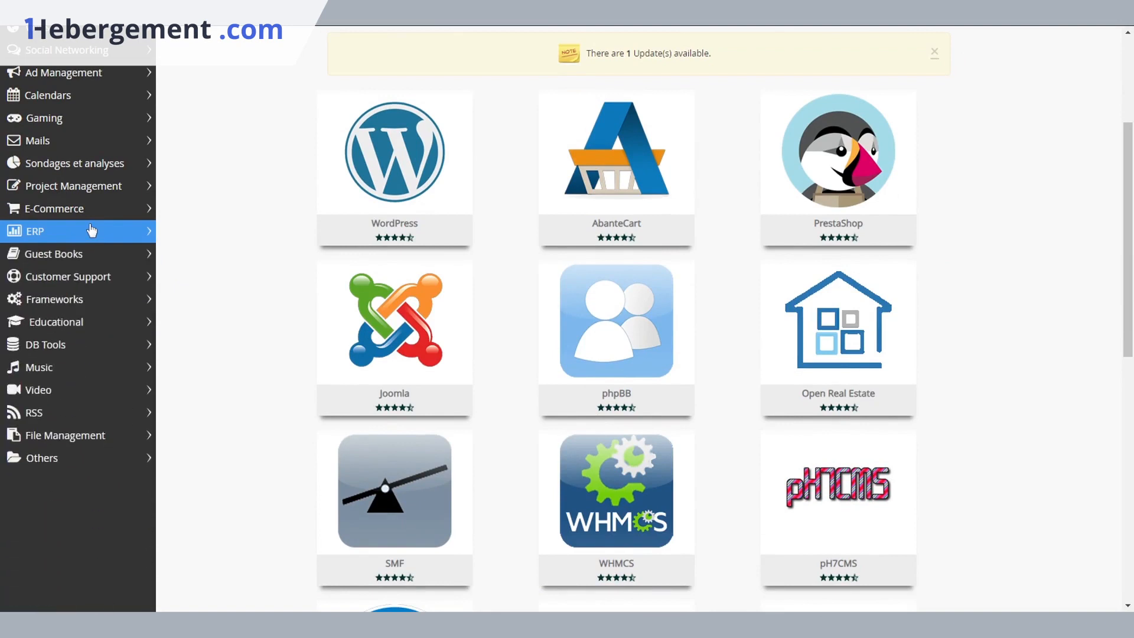
left_click(68, 238)
scroll(75, 330, "down", 2)
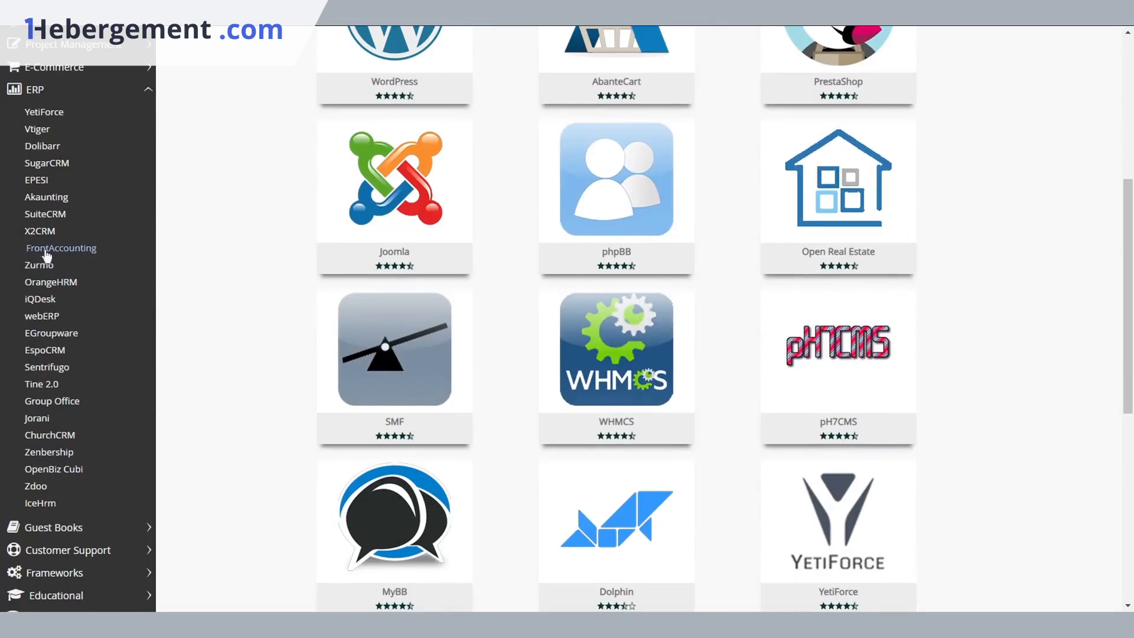
scroll(82, 324, "up", 2)
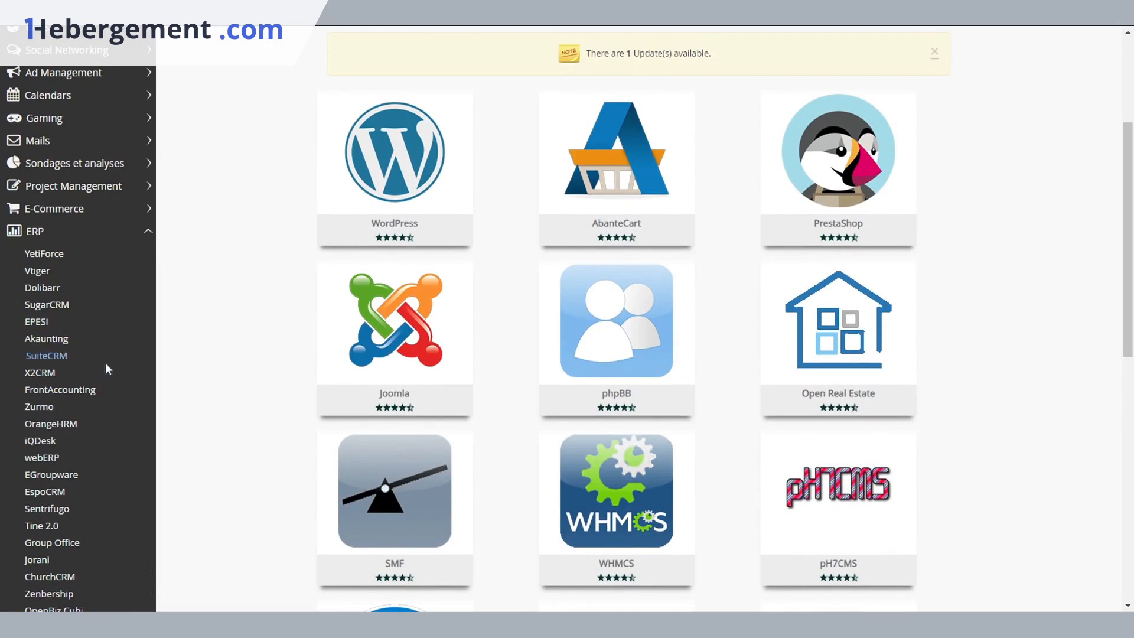
scroll(107, 365, "down", 3)
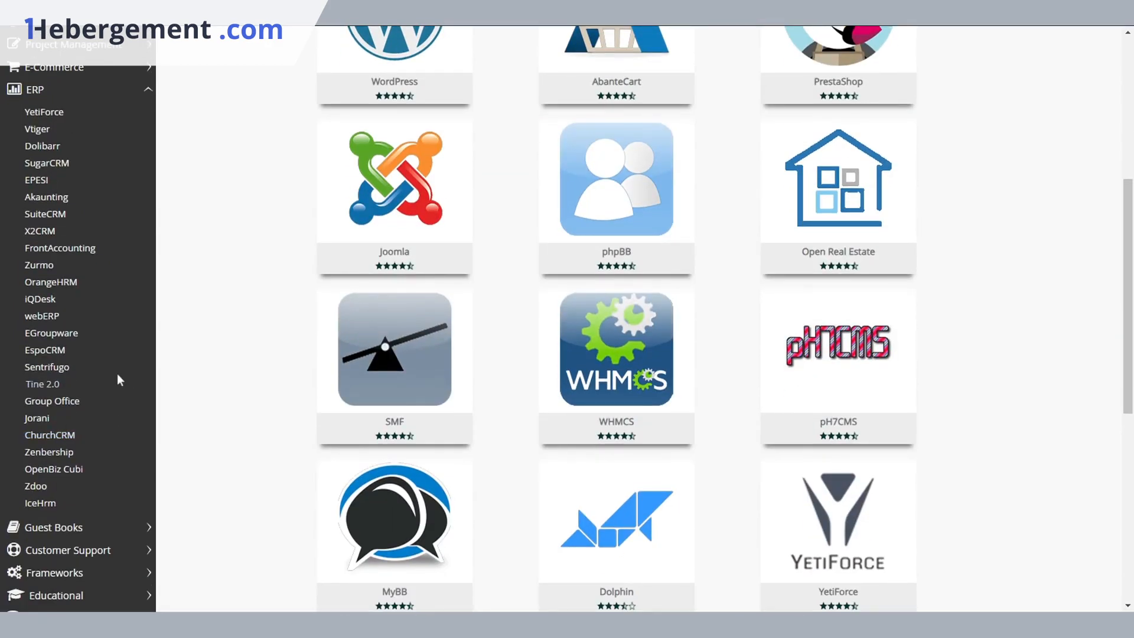
scroll(117, 373, "up", 3)
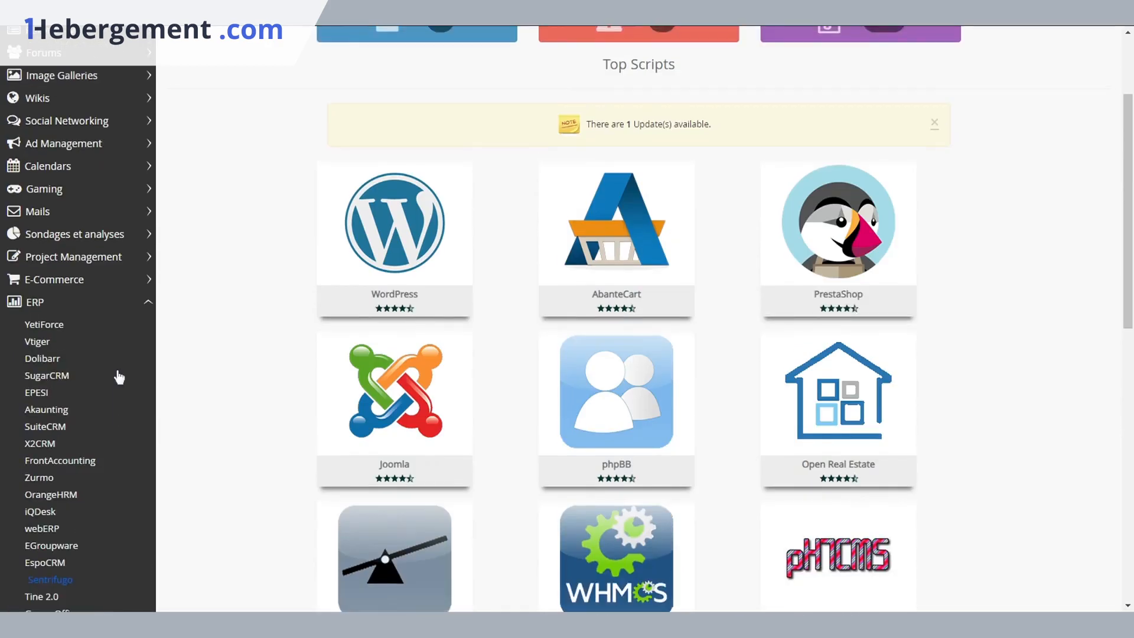
left_click(130, 308)
left_click(136, 131)
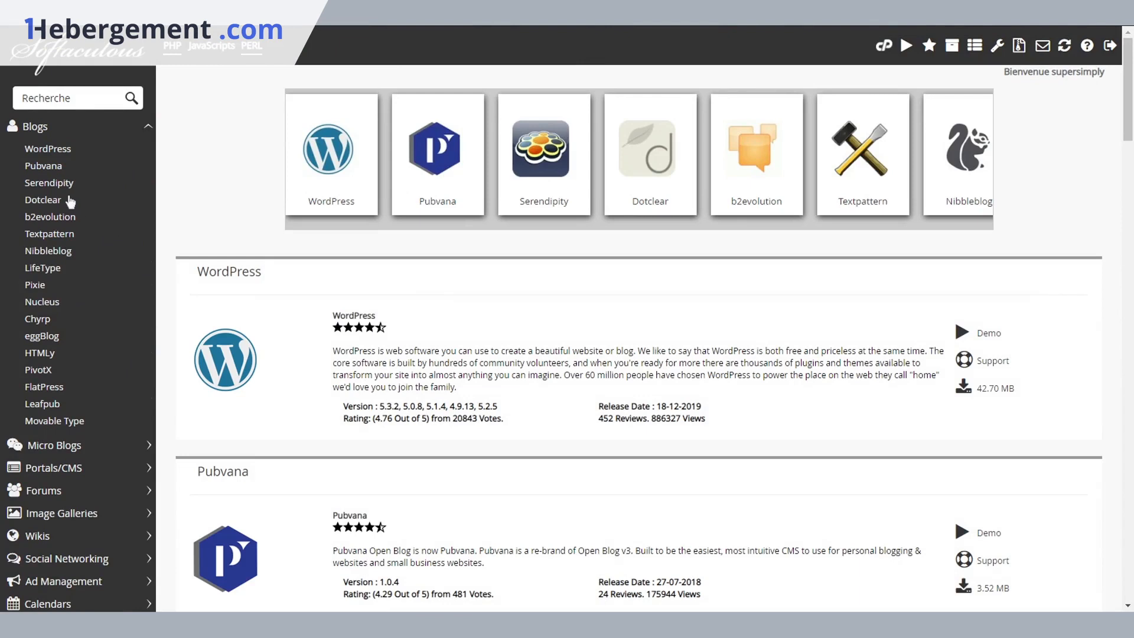
left_click(143, 130)
Search the script list for "wo" and clear the search text.
left_click(68, 98)
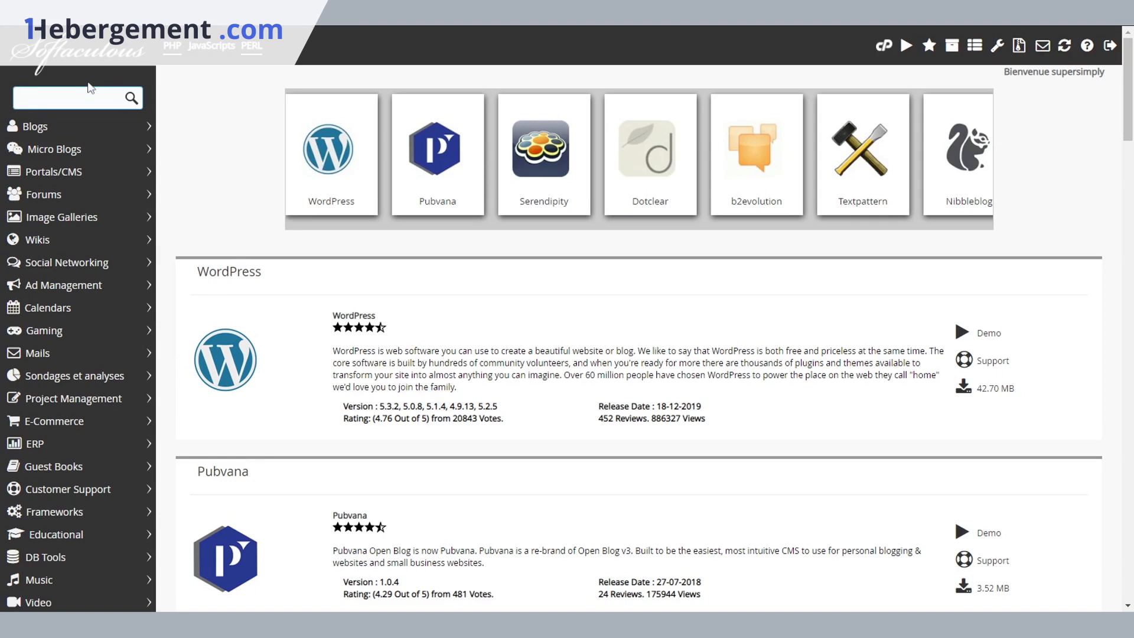
type("w")
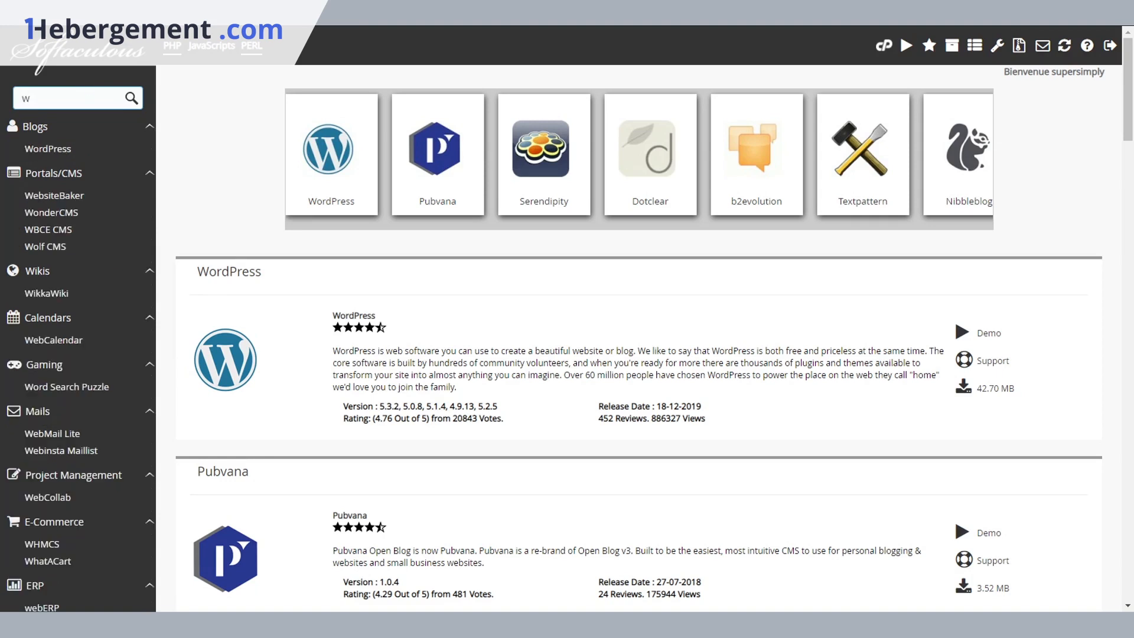
type("o")
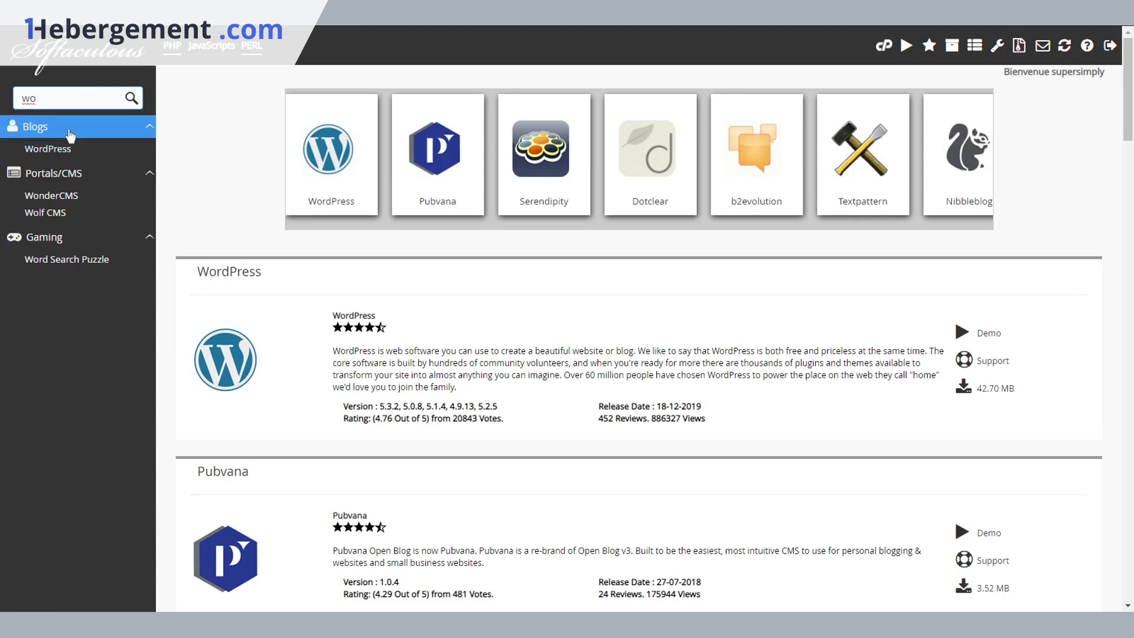
double_click(29, 98)
key("BackSpace")
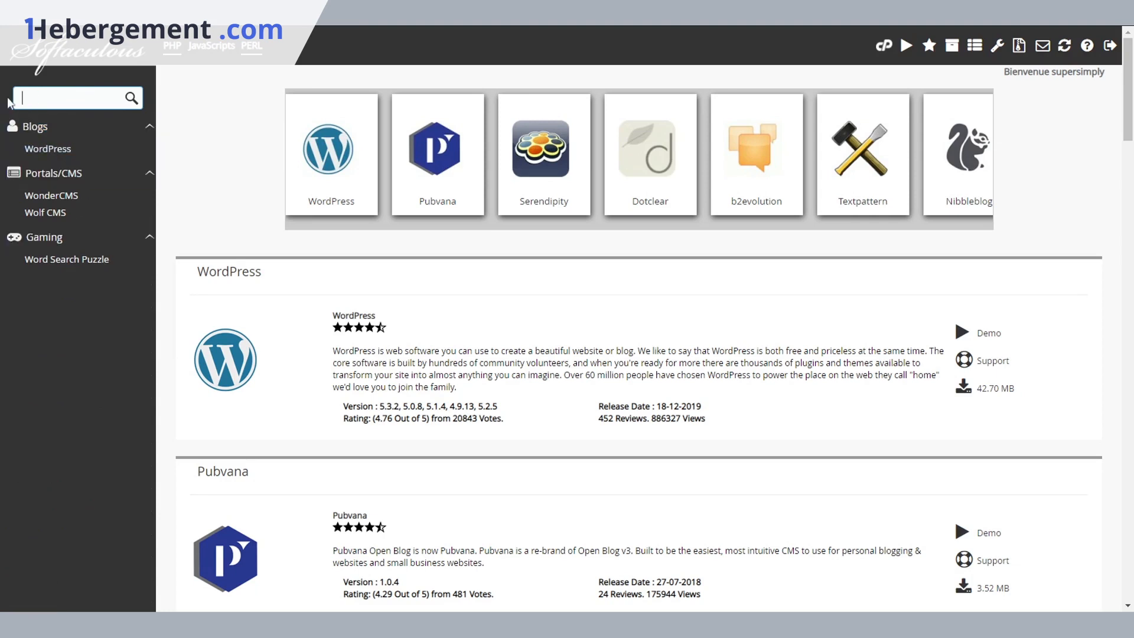
Open the WordPress installation form and examine its settings, from version and installation URL to the theme selection.
left_click(74, 151)
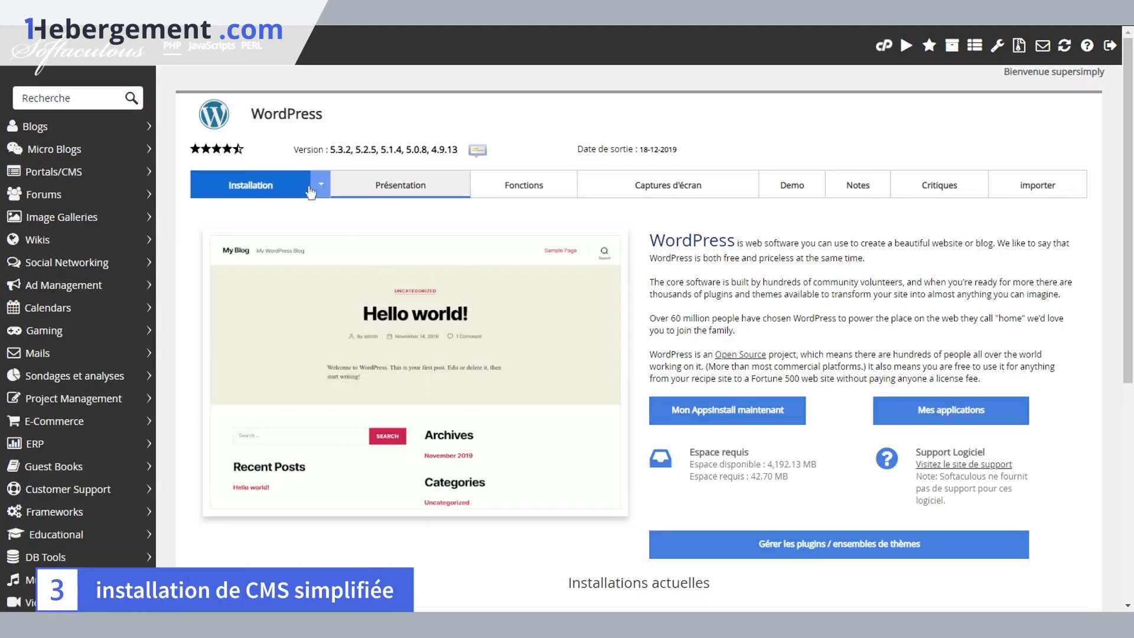
left_click(717, 413)
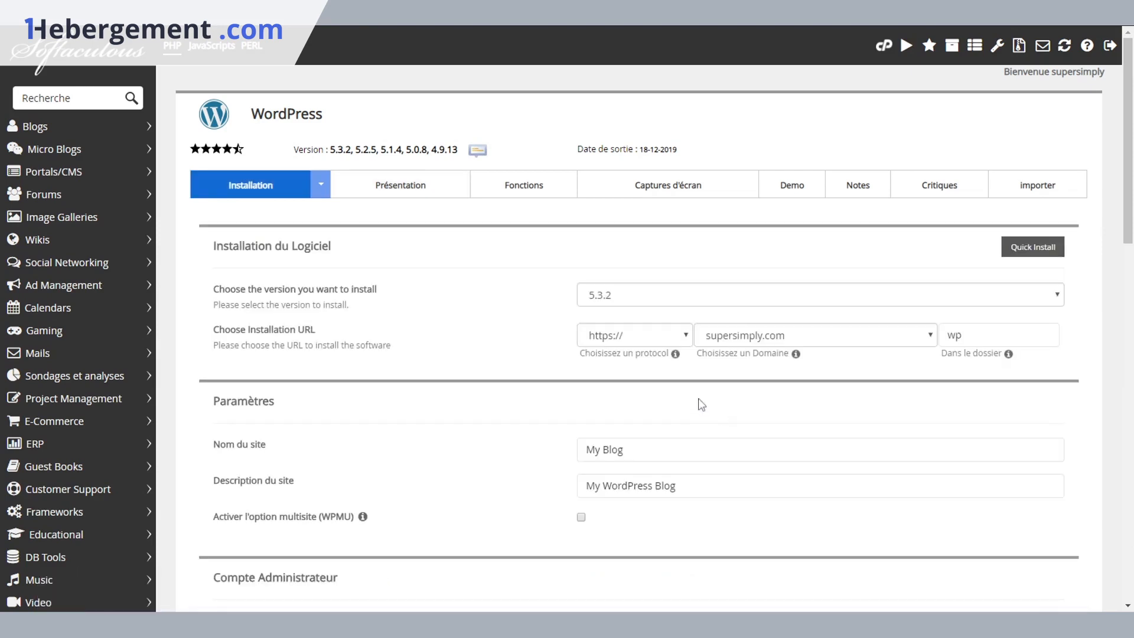
scroll(450, 364, "down", 1)
scroll(450, 364, "down", 1)
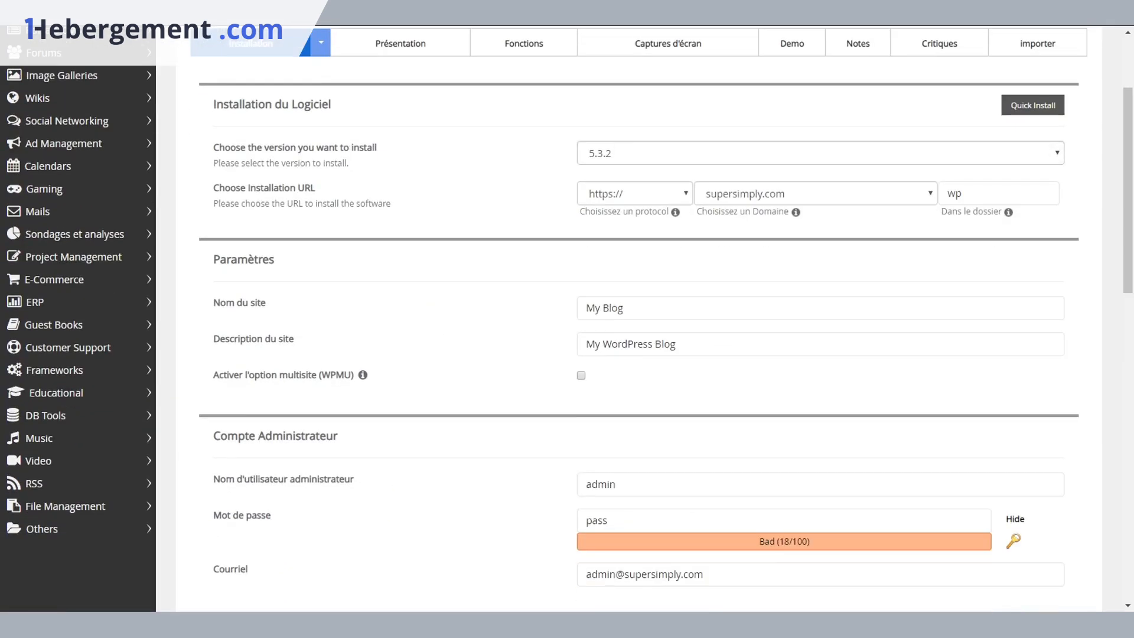
scroll(385, 271, "down", 2)
scroll(388, 236, "down", 2)
scroll(470, 159, "up", 2)
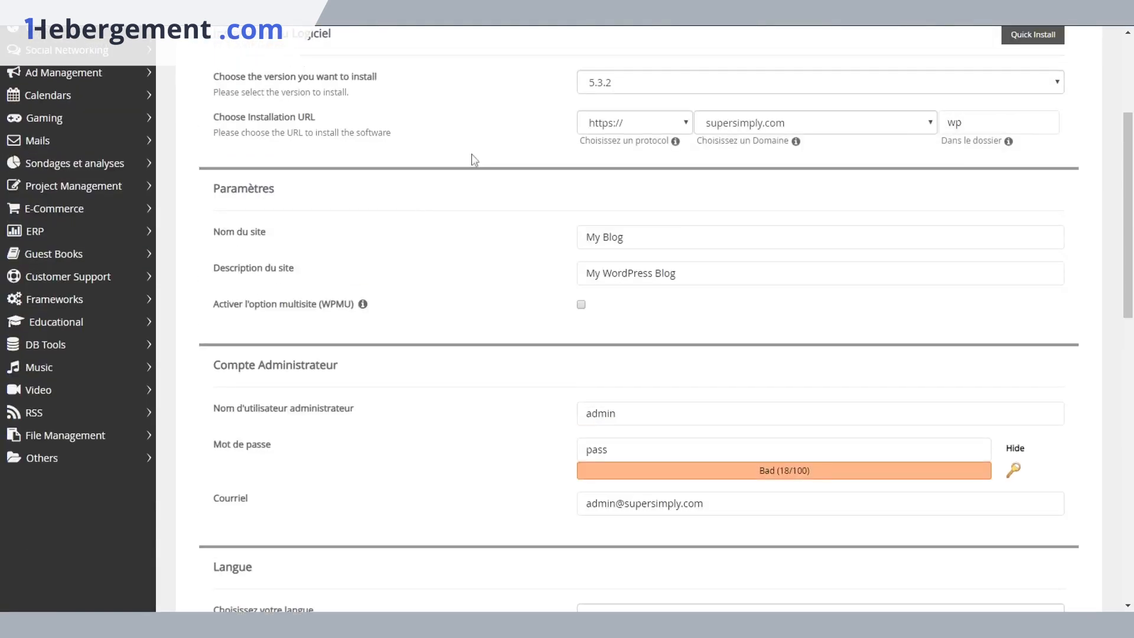
scroll(384, 248, "down", 6)
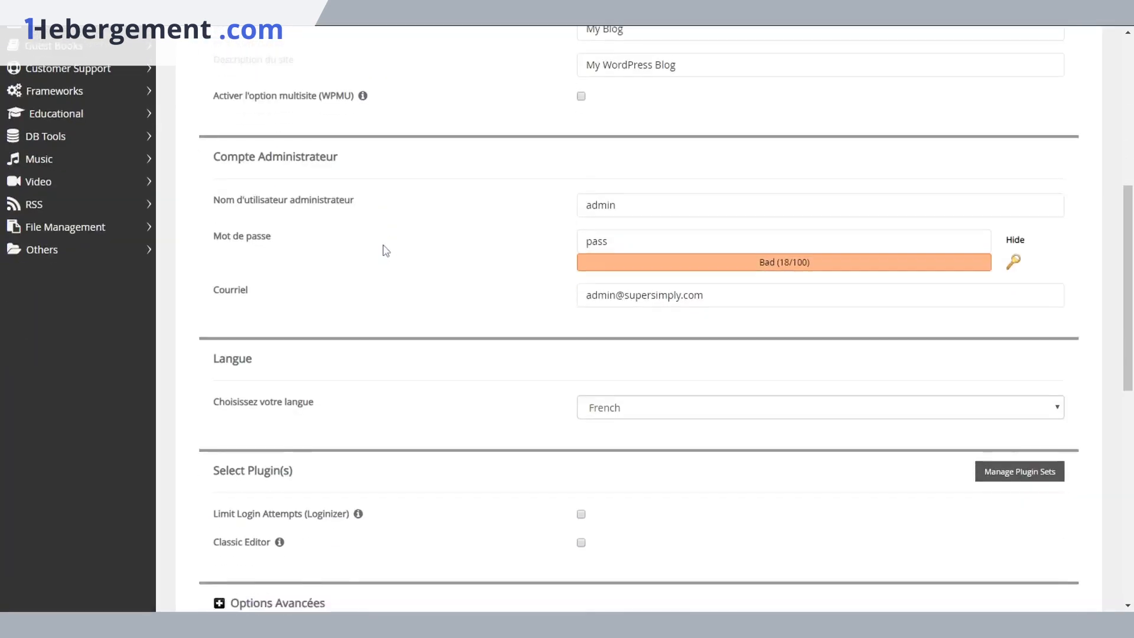
scroll(383, 248, "down", 7)
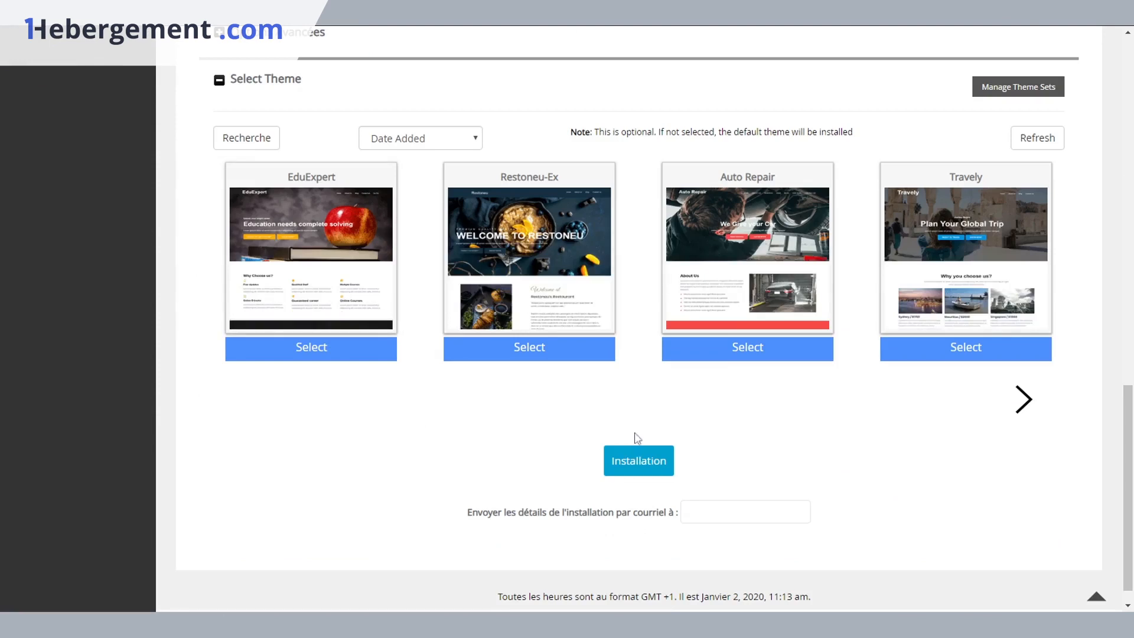
scroll(529, 452, "up", 15)
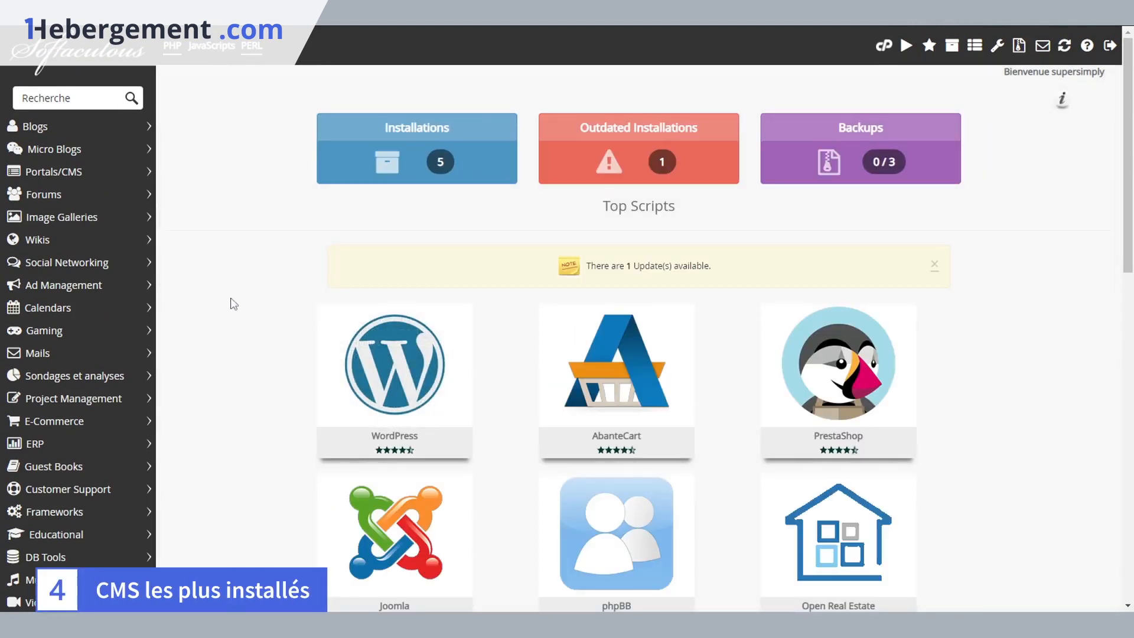
Look through the Top Scripts gallery on the Softaculous home page.
scroll(237, 304, "down", 2)
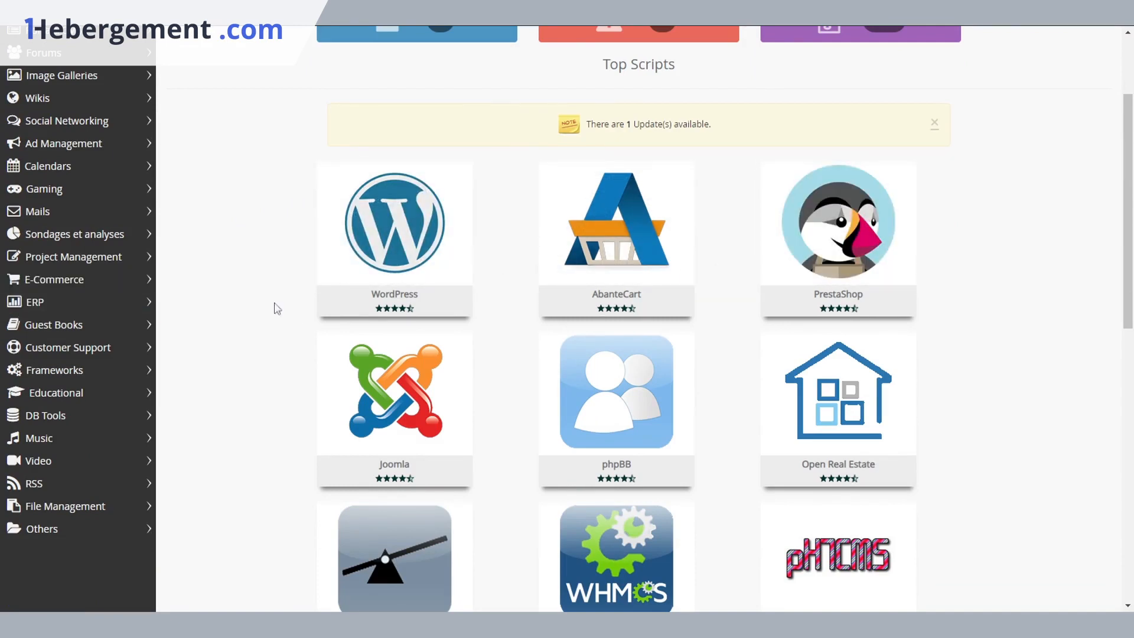
scroll(277, 308, "down", 5)
scroll(275, 296, "down", 4)
scroll(275, 295, "up", 11)
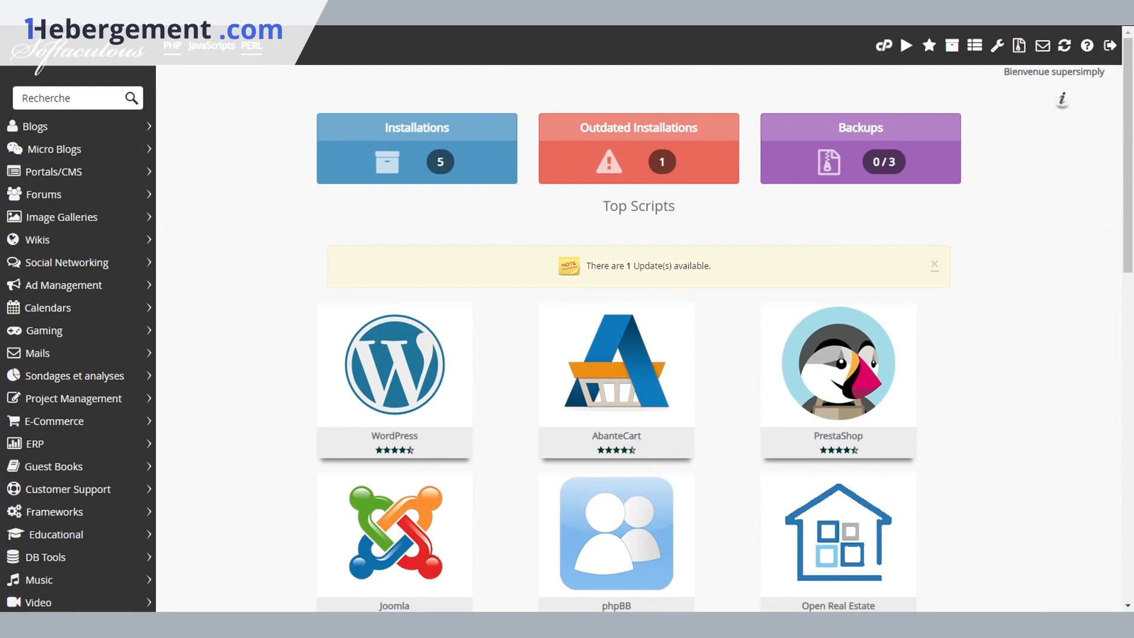
Open the overview of all script installations and review the listed entries and their options.
left_click(440, 153)
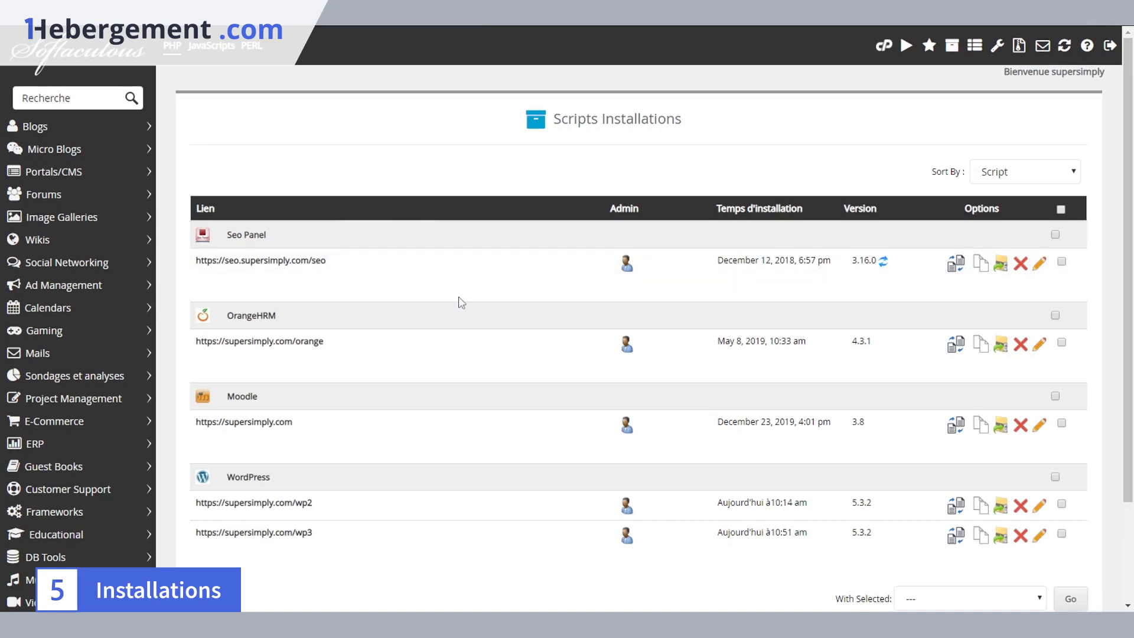
scroll(426, 351, "down", 3)
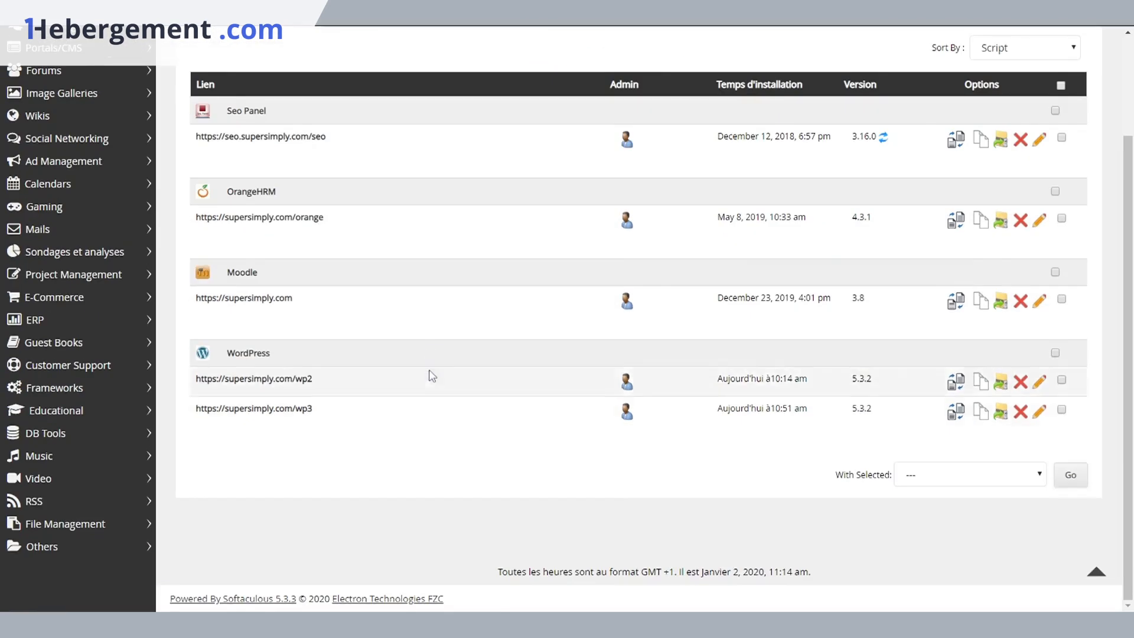
scroll(412, 337, "up", 3)
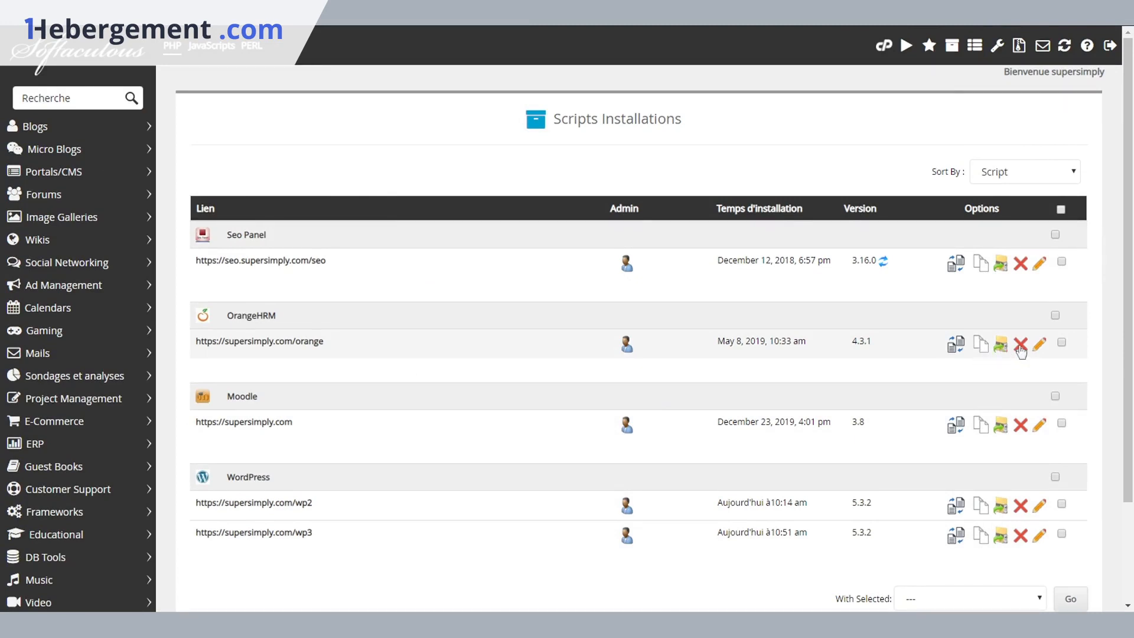
View the outdated installations, and view the backups and restore page from the home page.
left_click(80, 75)
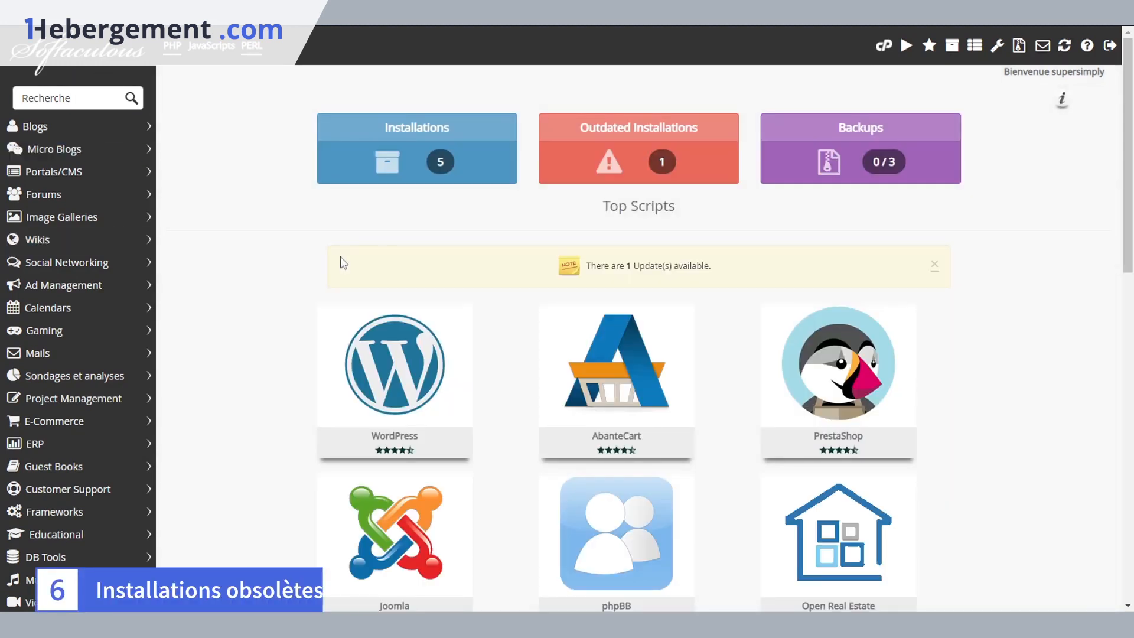
left_click(660, 167)
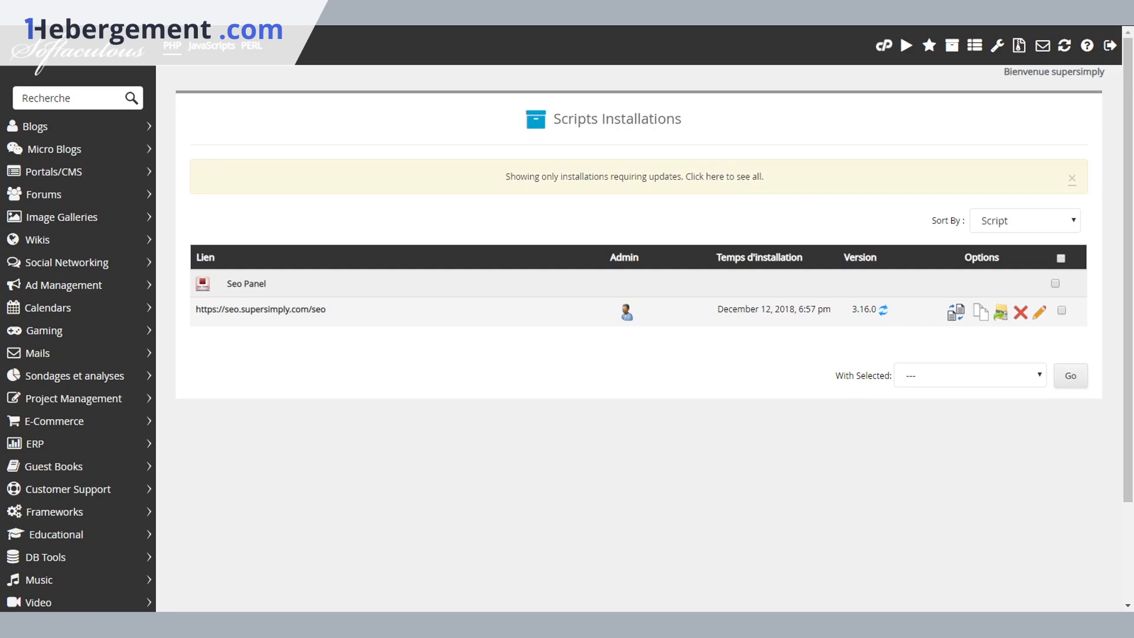
left_click(85, 51)
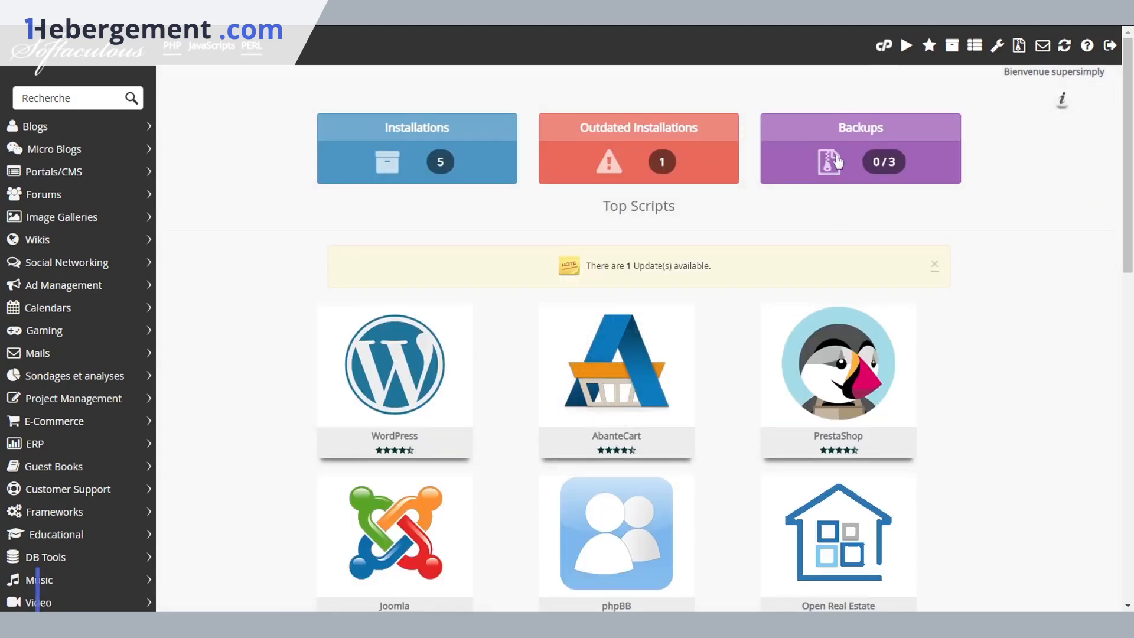
left_click(837, 161)
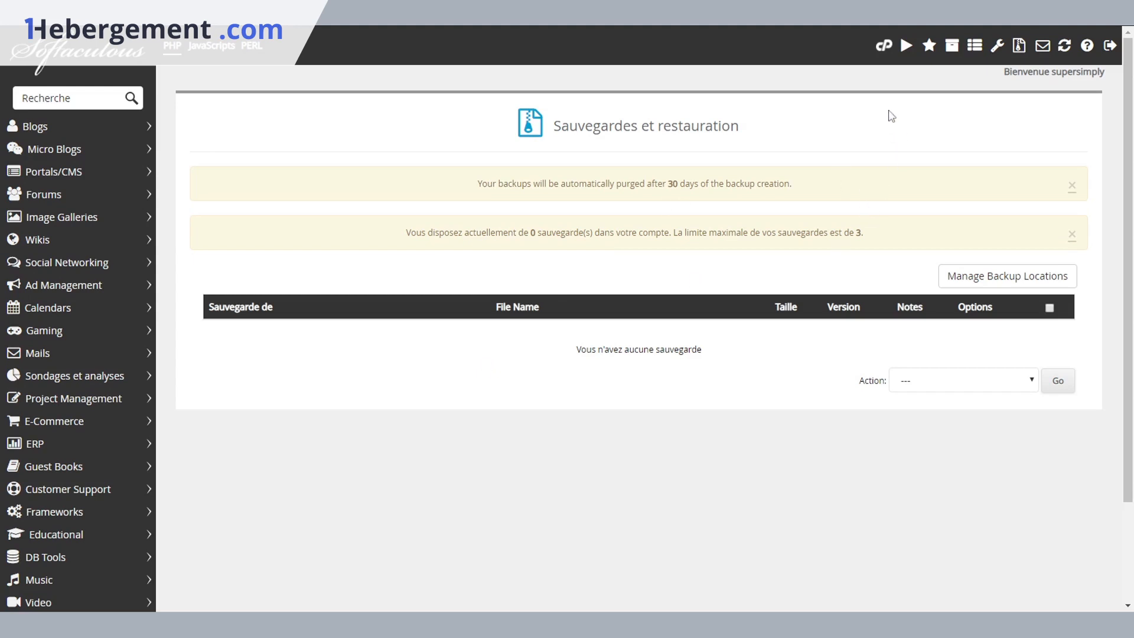
View the script demos page and the script ratings page.
left_click(906, 52)
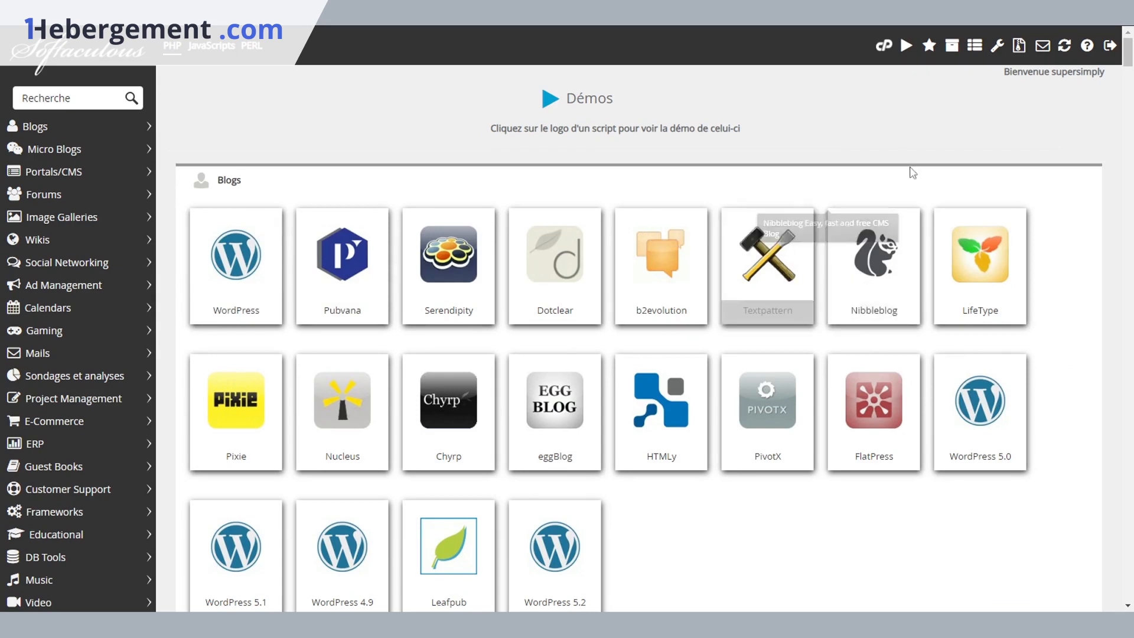
left_click(929, 47)
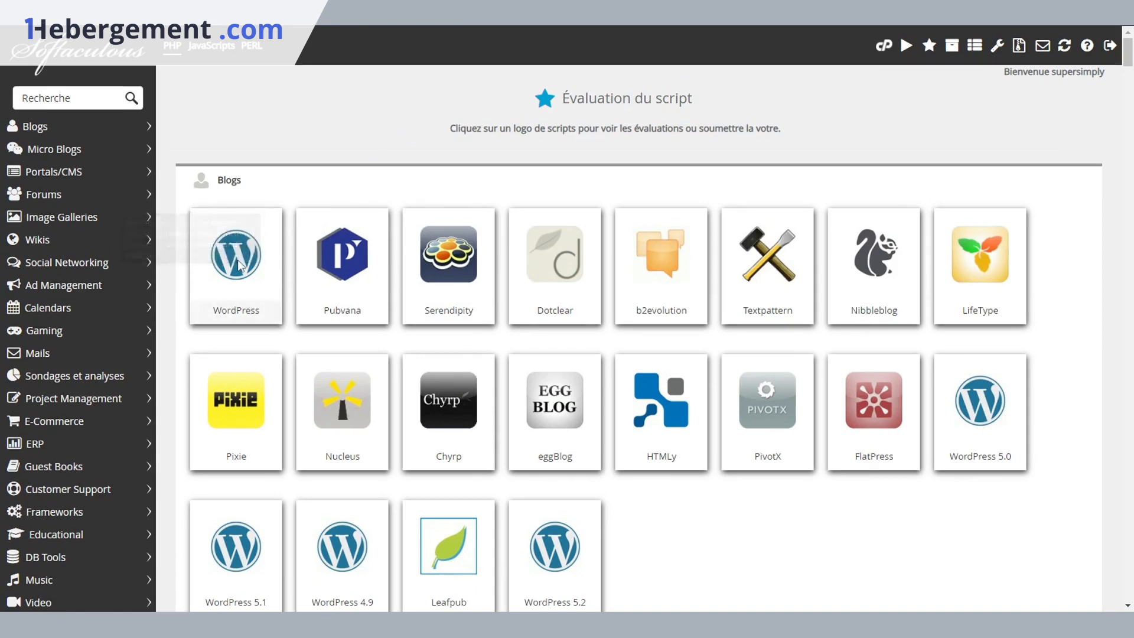
Return to the Scripts Installations page and look over the full list.
left_click(952, 46)
scroll(479, 294, "down", 3)
scroll(446, 354, "up", 3)
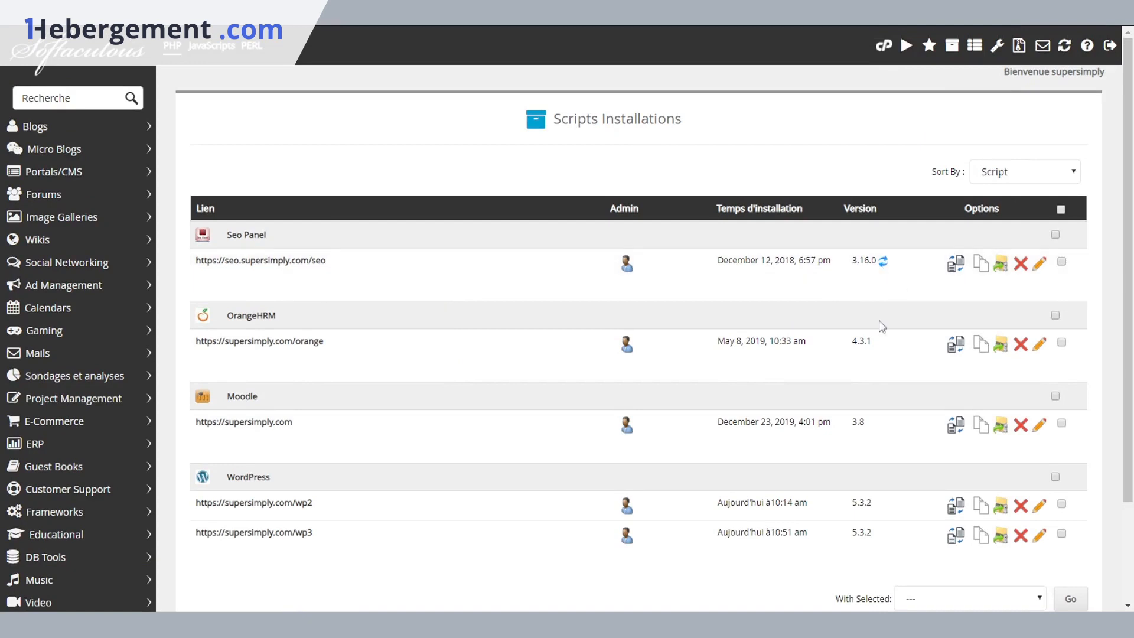
View the task list with the recent activities and the user settings page.
left_click(974, 47)
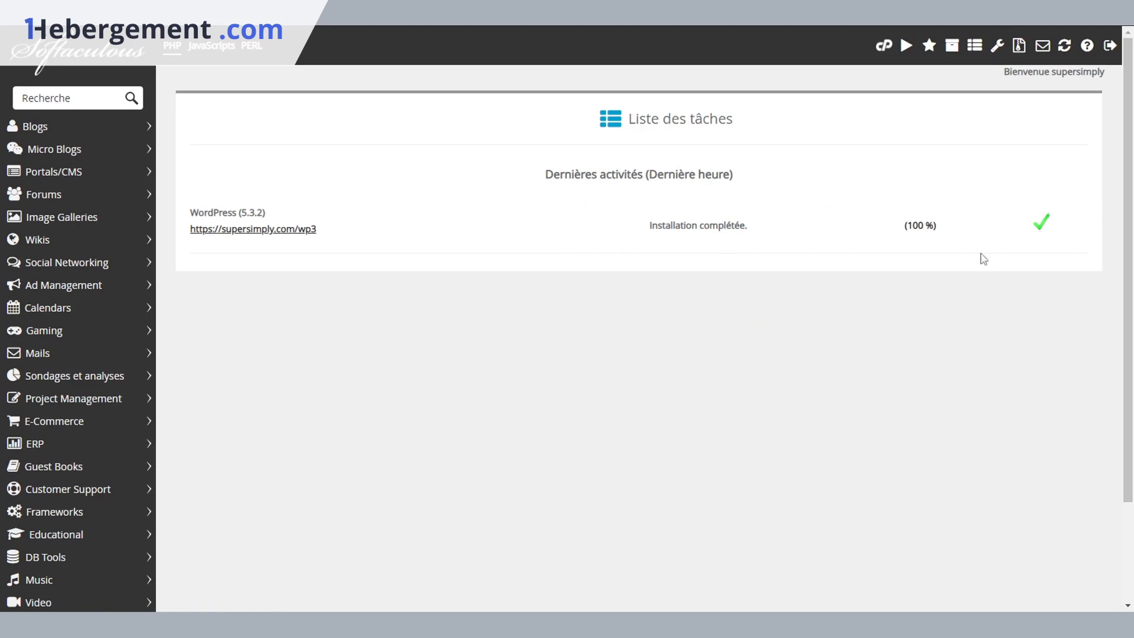
left_click(998, 47)
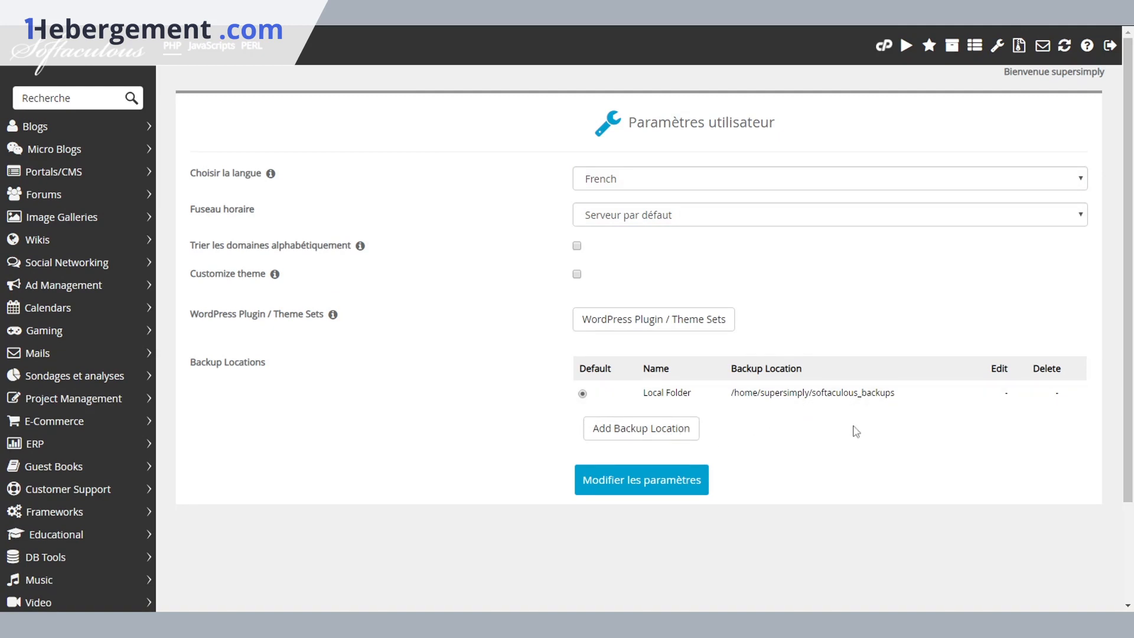
View the backups and restore page and the email configuration page.
left_click(1018, 47)
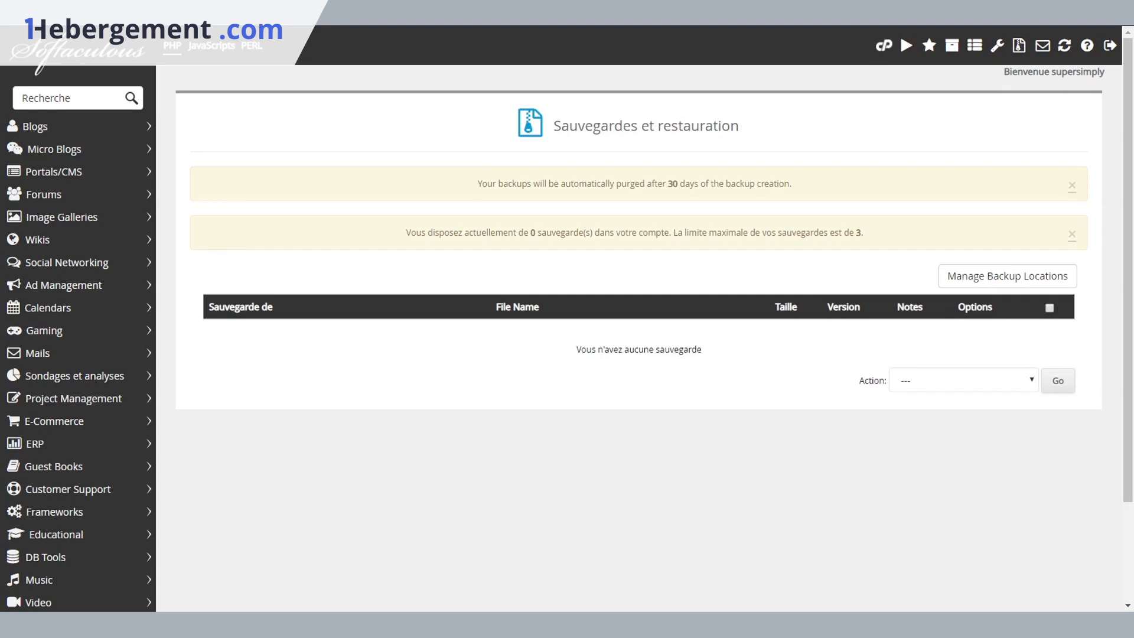
left_click(1042, 46)
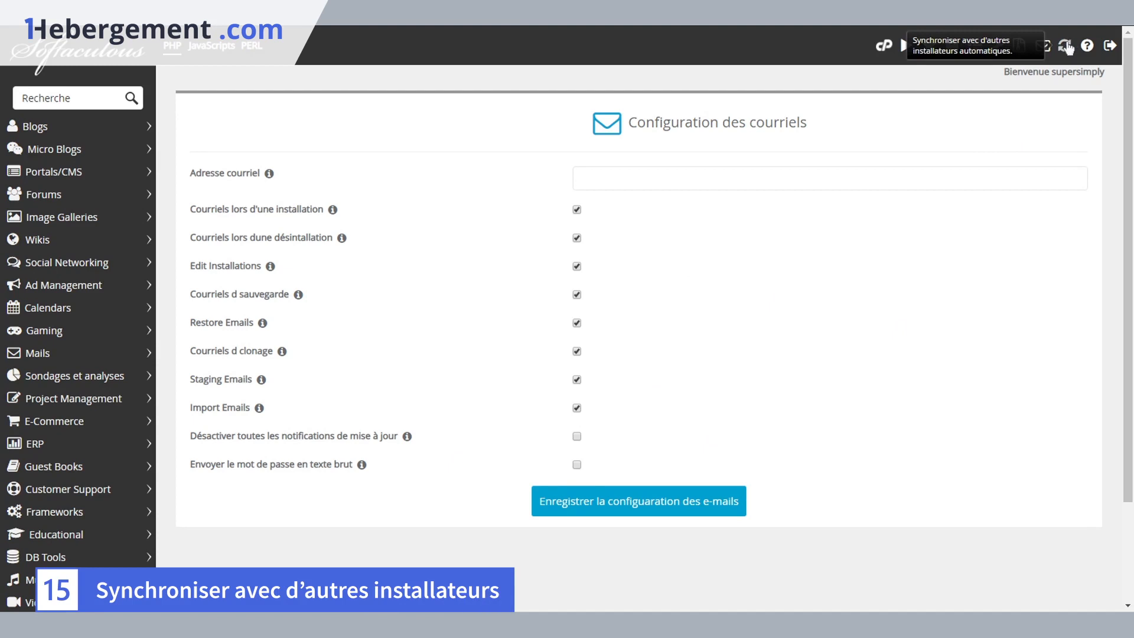
Try to synchronise with other automatic installers, and open the frequently asked questions.
left_click(1065, 47)
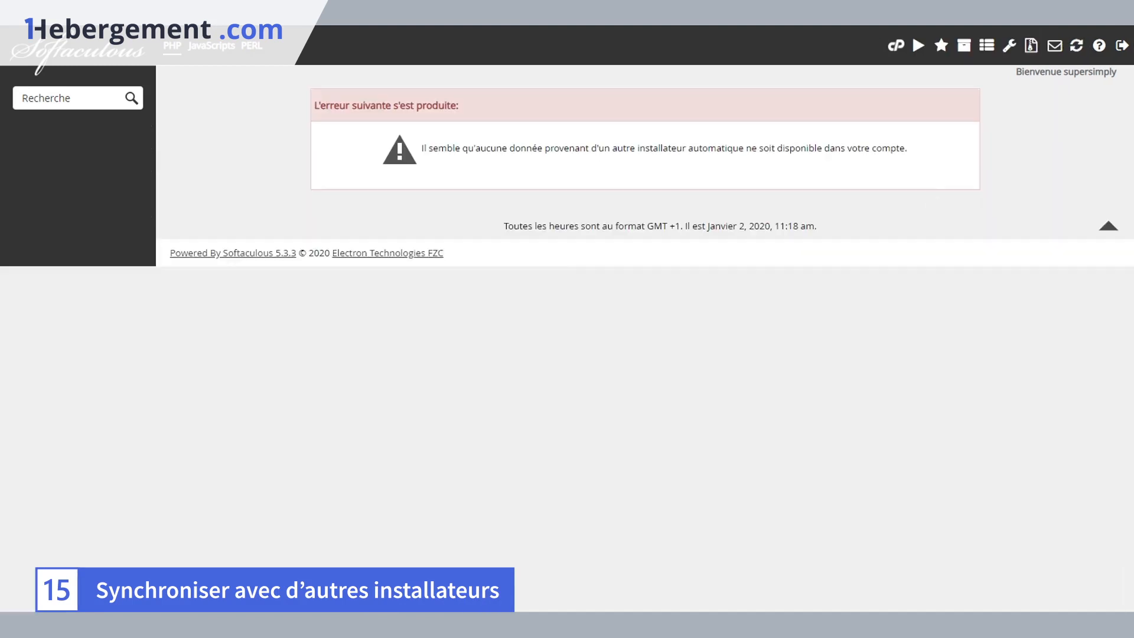
left_click(1098, 46)
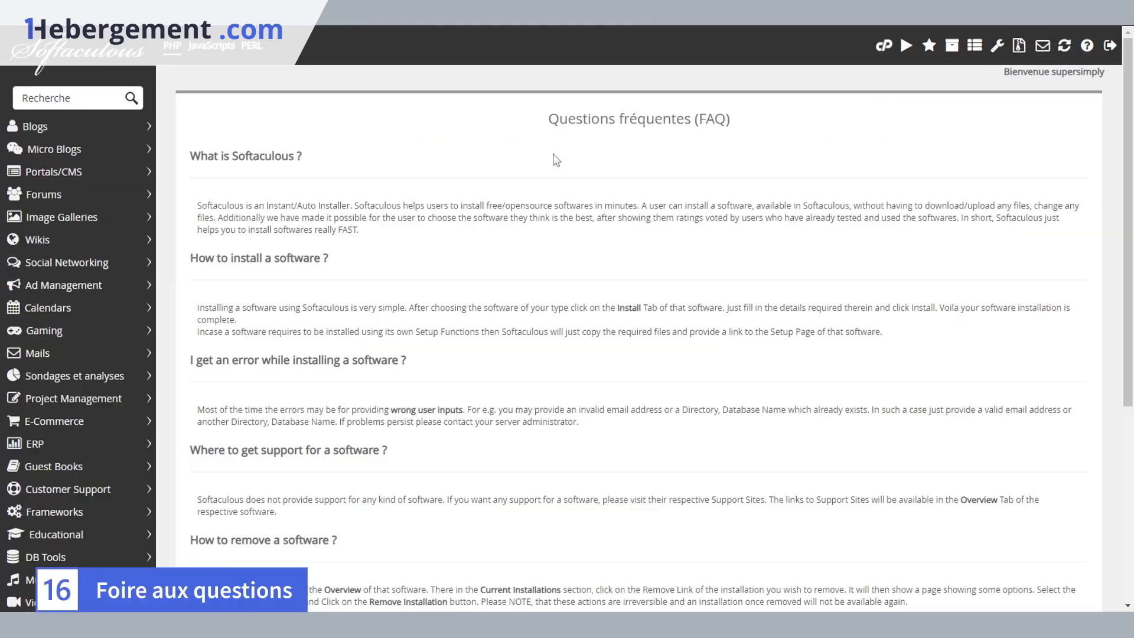